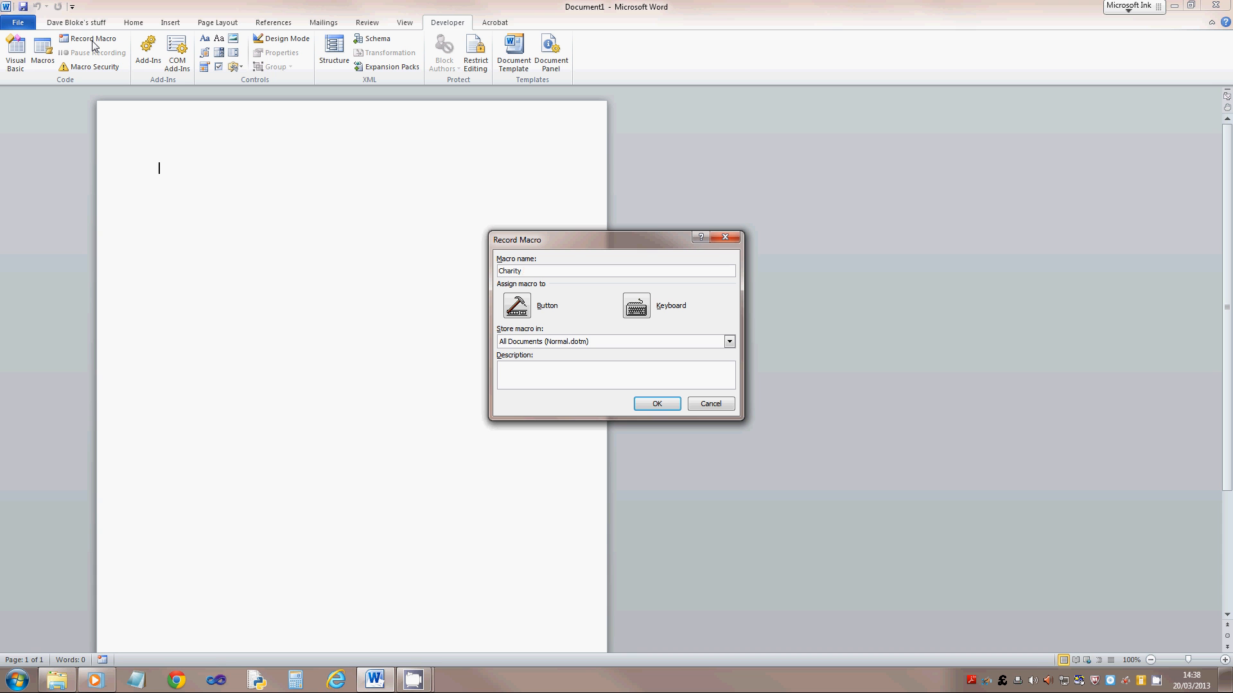
- Name the new macro CharityOne, store it in Document1 (document), and start recording
{"action": "type", "text": "One"}
{"action": "key", "text": "BackSpace"}
{"action": "left_click", "coordinate": [720, 345]}
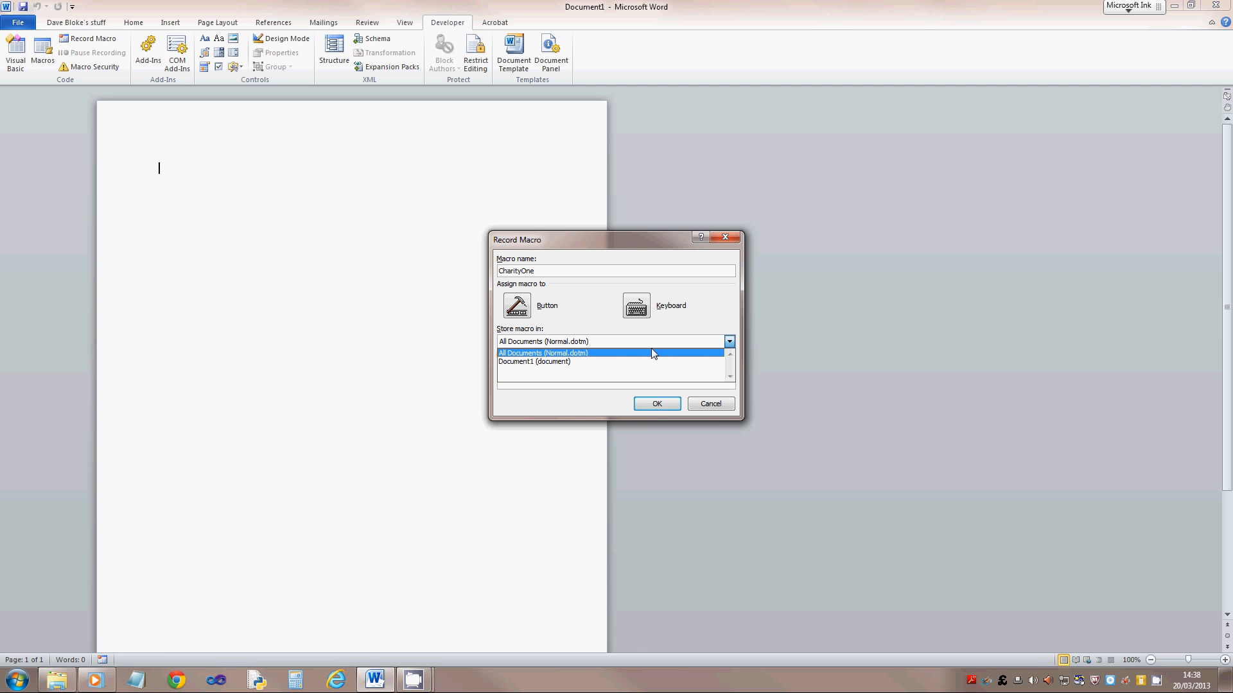
{"action": "left_click", "coordinate": [537, 362]}
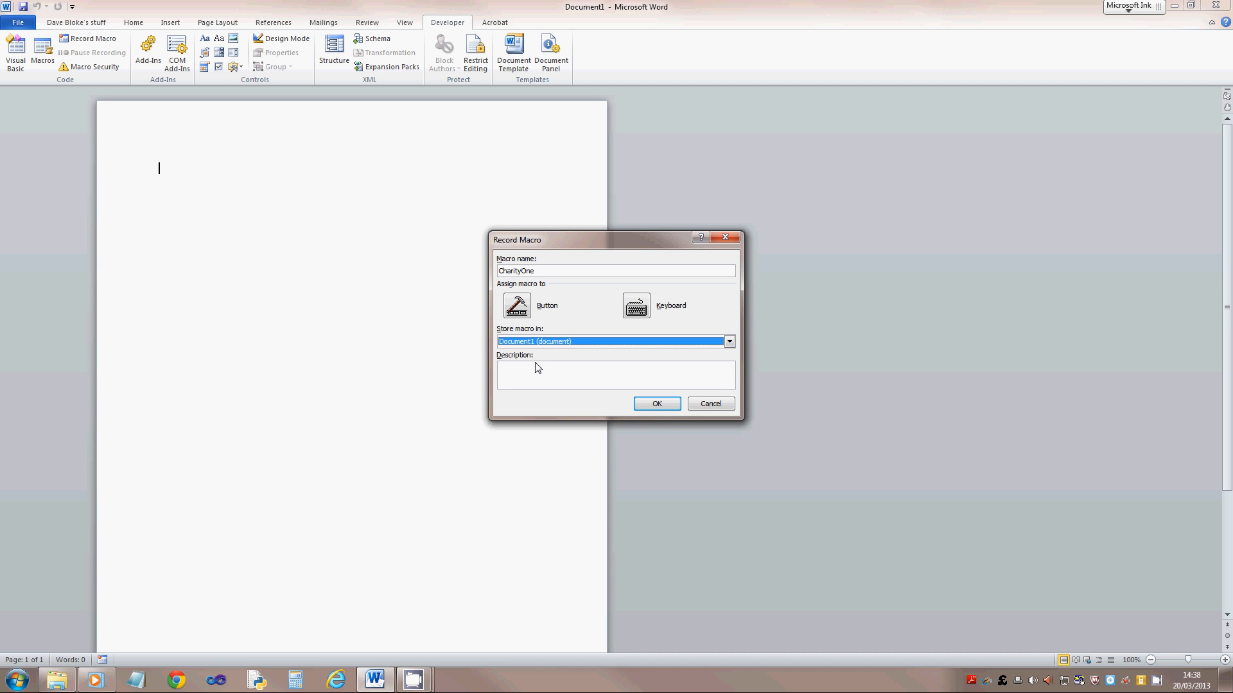
{"action": "left_click", "coordinate": [657, 404]}
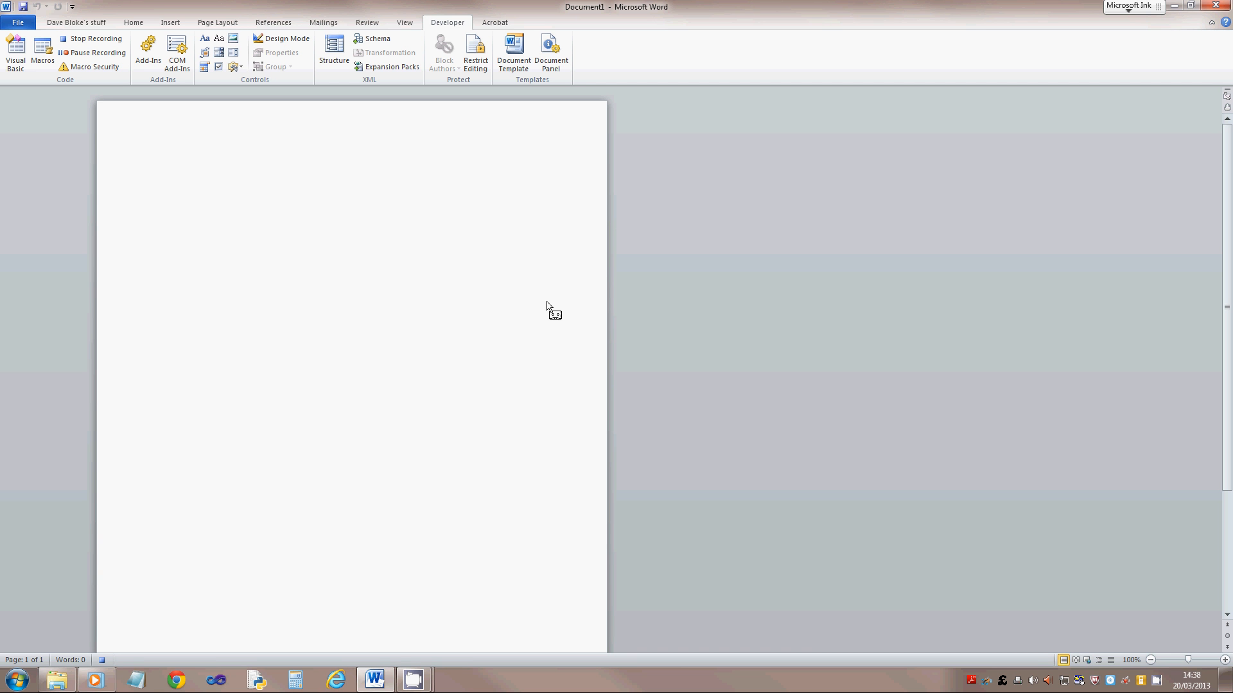
- Enter the sender's name and postal address as right-aligned lines at the start of the document
{"action": "key", "text": "ctrl+r"}
{"action": "type", "text": "Dave Bloke"}
{"action": "key", "text": "Return"}
{"action": "type", "text": "Here"}
{"action": "key", "text": "Return"}
{"action": "type", "text": "Grays "}
{"action": "type", "text": "RM17"}
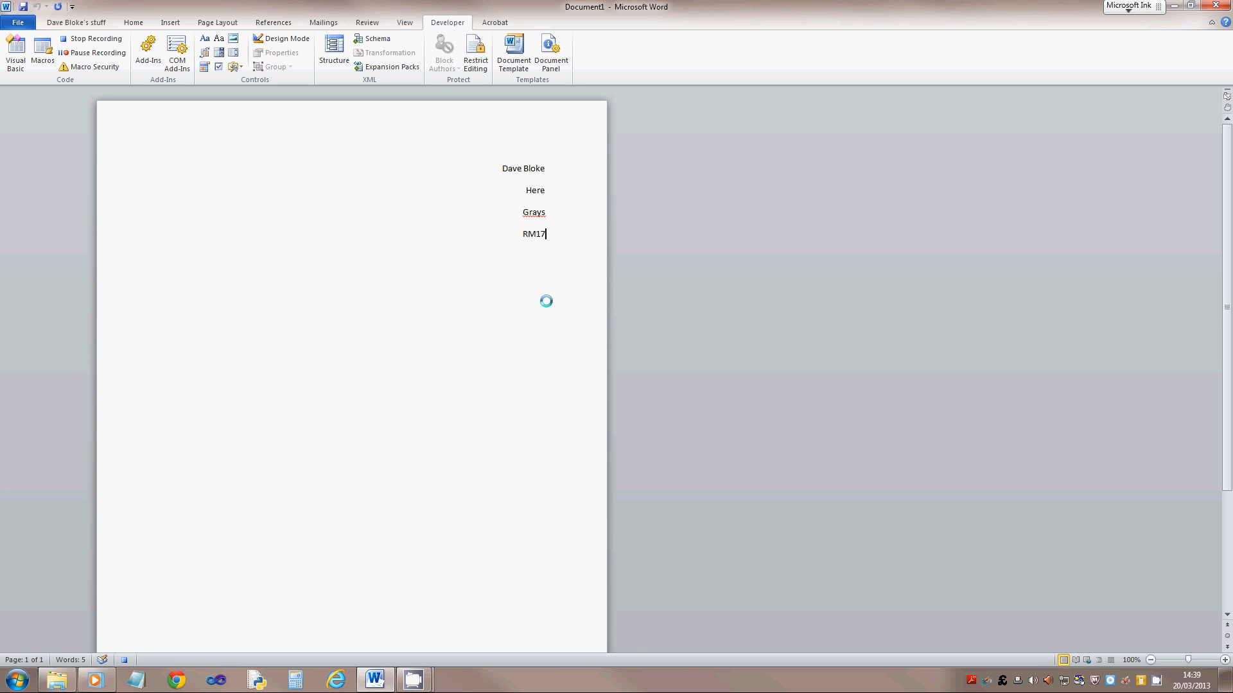
{"action": "type", "text": " 5TD"}
{"action": "key", "text": "Return"}
- Add the recipient Super Charity and its address as left-aligned lines, capitalizing the place name and leaving blank lines below
{"action": "key", "text": "ctrl+l"}
{"action": "type", "text": "Super Charity"}
{"action": "key", "text": "Return"}
{"action": "type", "text": "woodford green"}
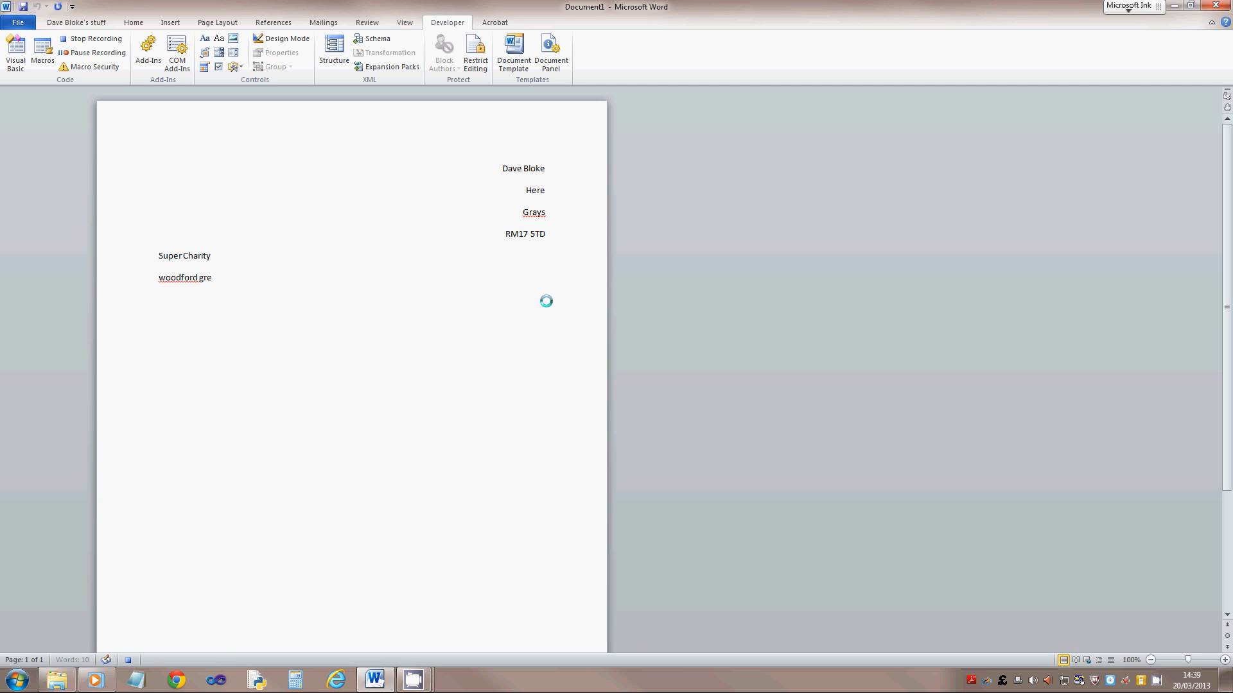
{"action": "key", "text": "shift+Right"}
{"action": "type", "text": "W"}
{"action": "key", "text": "Return"}
{"action": "type", "text": "London"}
{"action": "key", "text": "Return"}
{"action": "key", "text": "Return"}
{"action": "key", "text": "Return"}
- Write the greeting, the message "Here's the dosh about £50, hope it helps" and the sender's first name, and stop the macro recording
{"action": "type", "text": "Dear Joan,"}
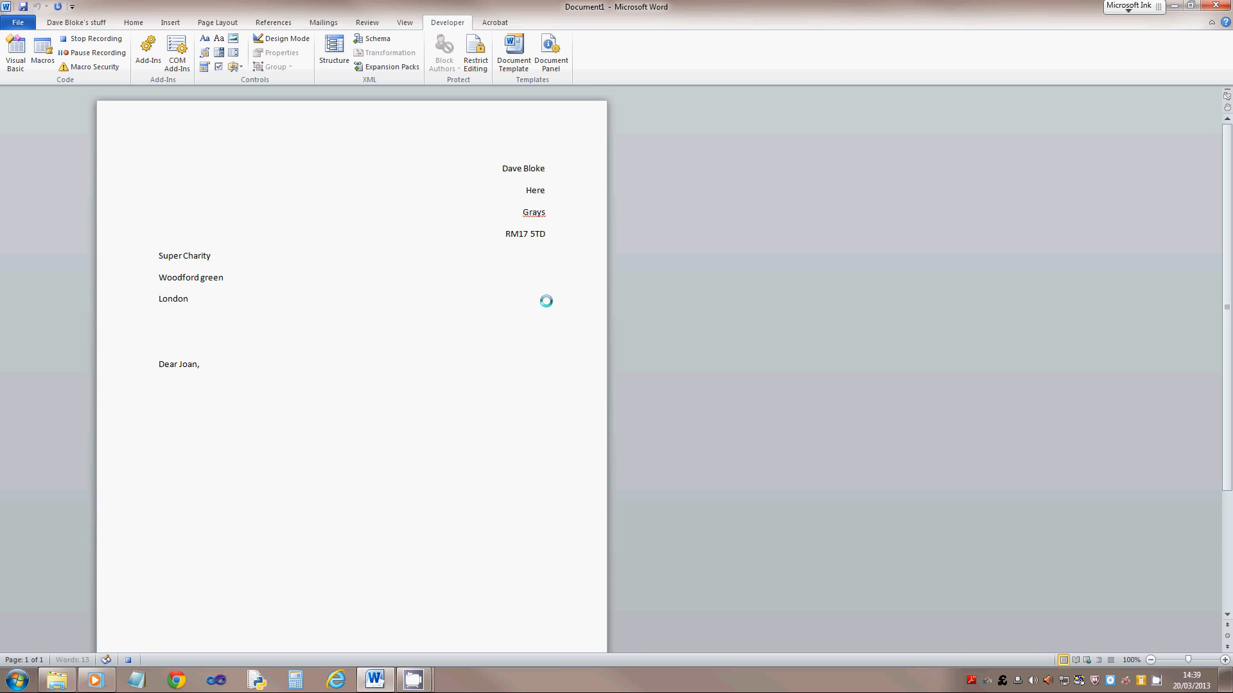
{"action": "key", "text": "Return"}
{"action": "key", "text": "Return"}
{"action": "type", "text": "Here's the dosh about £50, hope it helps"}
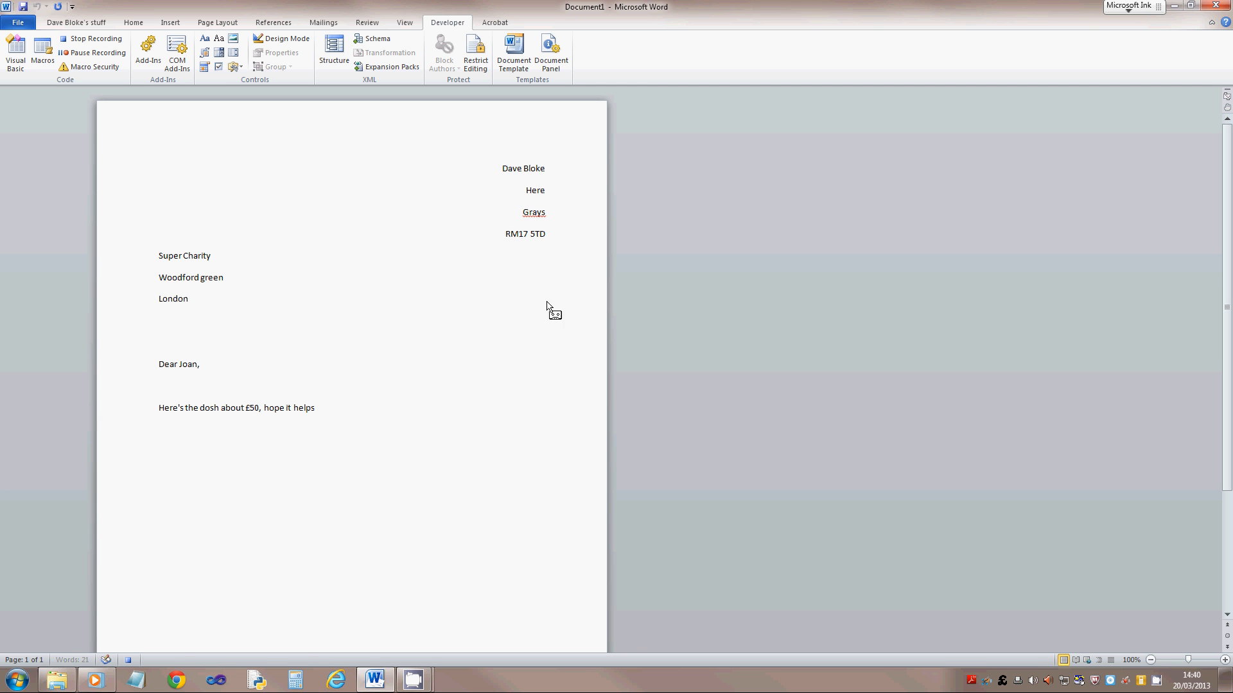
{"action": "key", "text": "Return"}
{"action": "key", "text": "Return"}
{"action": "type", "text": "Dave"}
{"action": "key", "text": "Return"}
{"action": "left_click", "coordinate": [96, 39]}
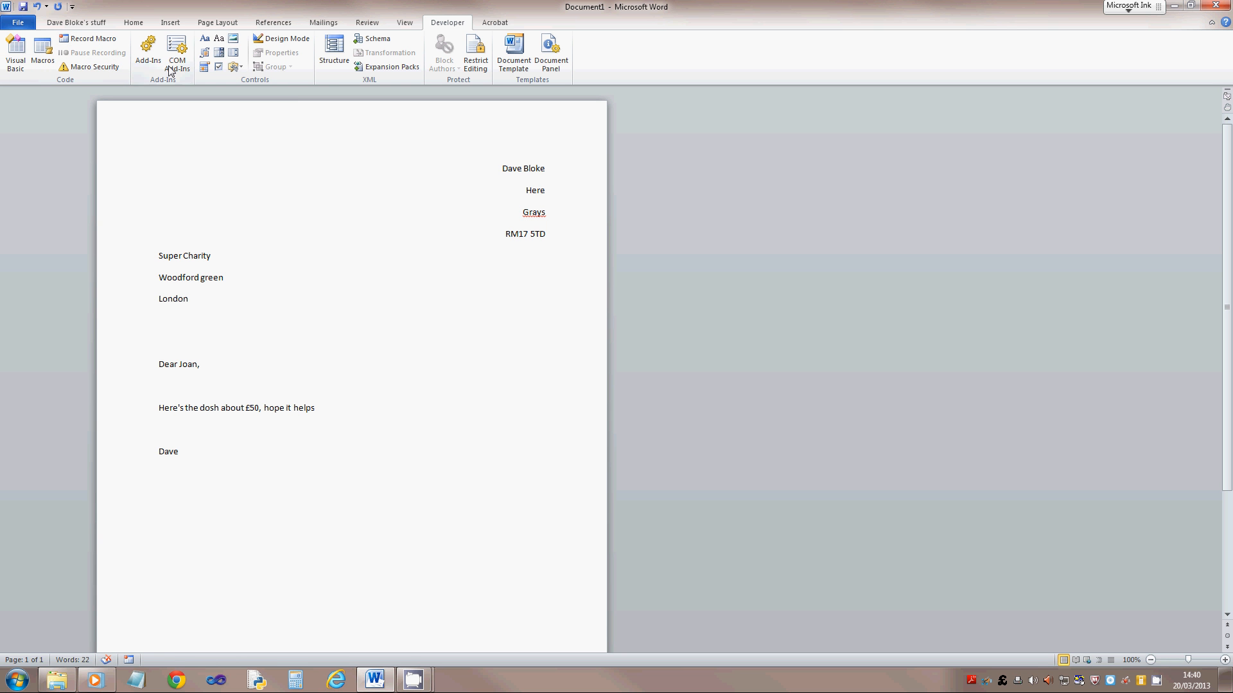
- Add the Project.NewMacros.CharityOne macro to the Charity Letters group of the custom ribbon tab
{"action": "right_click", "coordinate": [444, 27]}
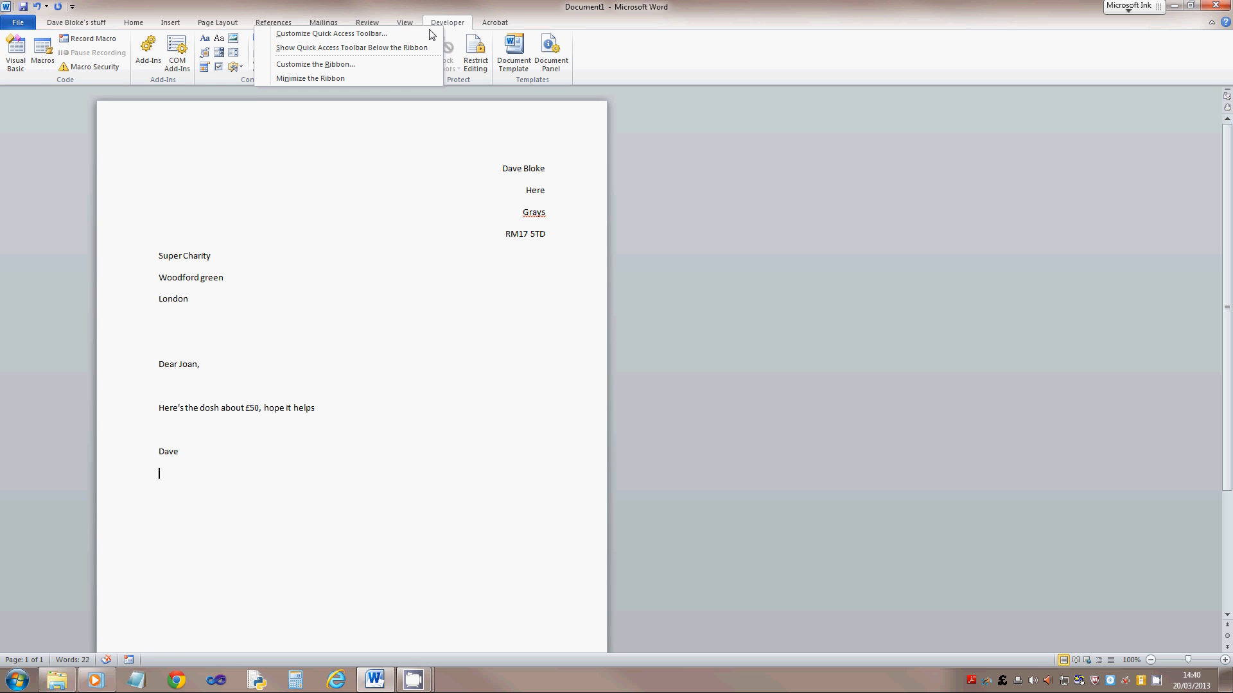
{"action": "left_click", "coordinate": [331, 66]}
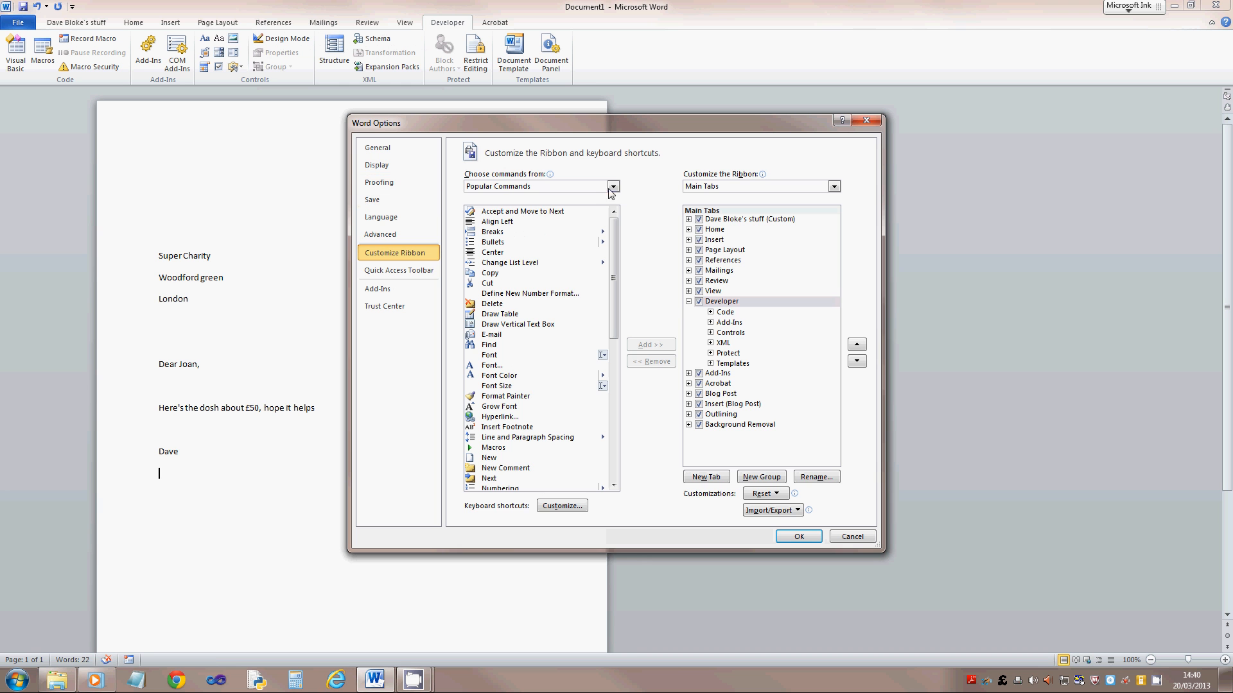
{"action": "left_click", "coordinate": [689, 219]}
{"action": "left_click", "coordinate": [742, 243]}
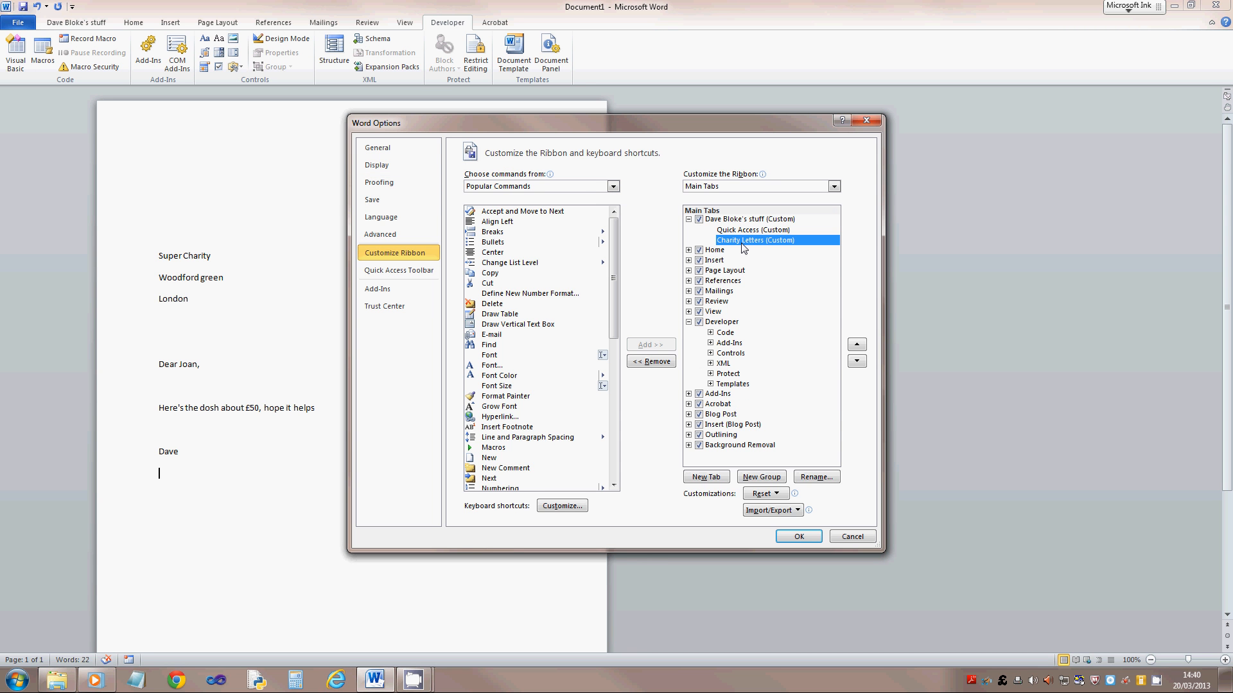
{"action": "left_click", "coordinate": [549, 187]}
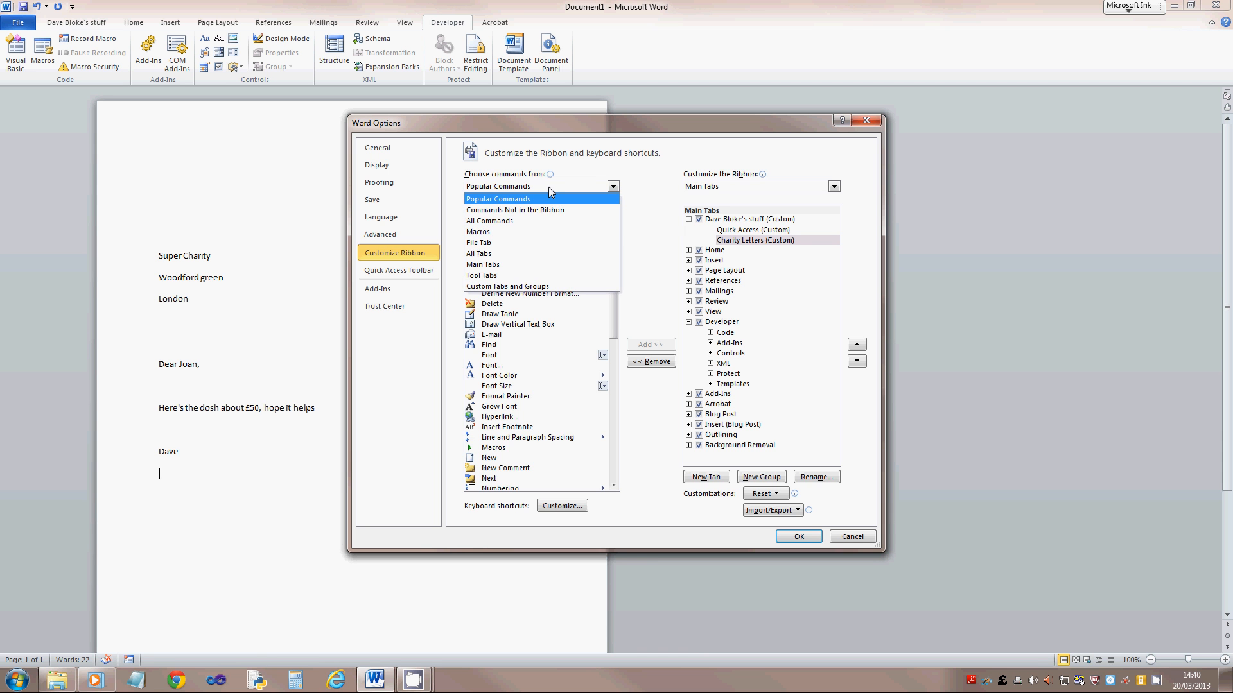
{"action": "left_click", "coordinate": [521, 232]}
{"action": "left_click", "coordinate": [512, 213]}
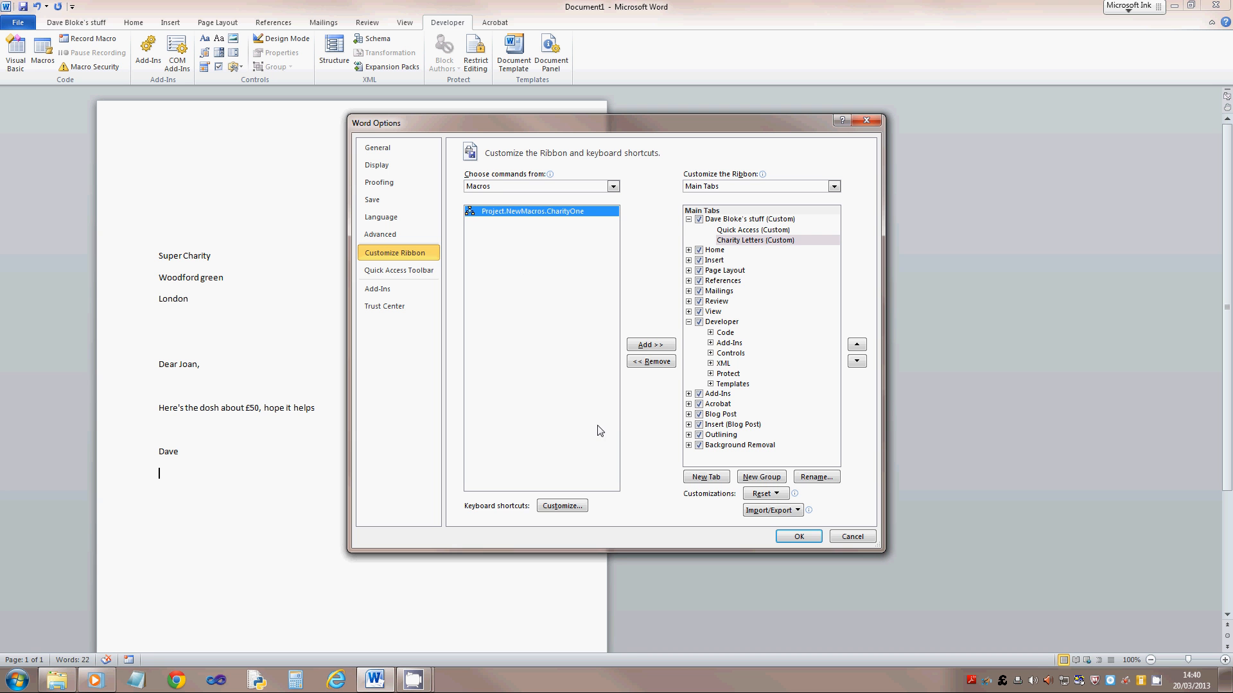
{"action": "left_click", "coordinate": [648, 348]}
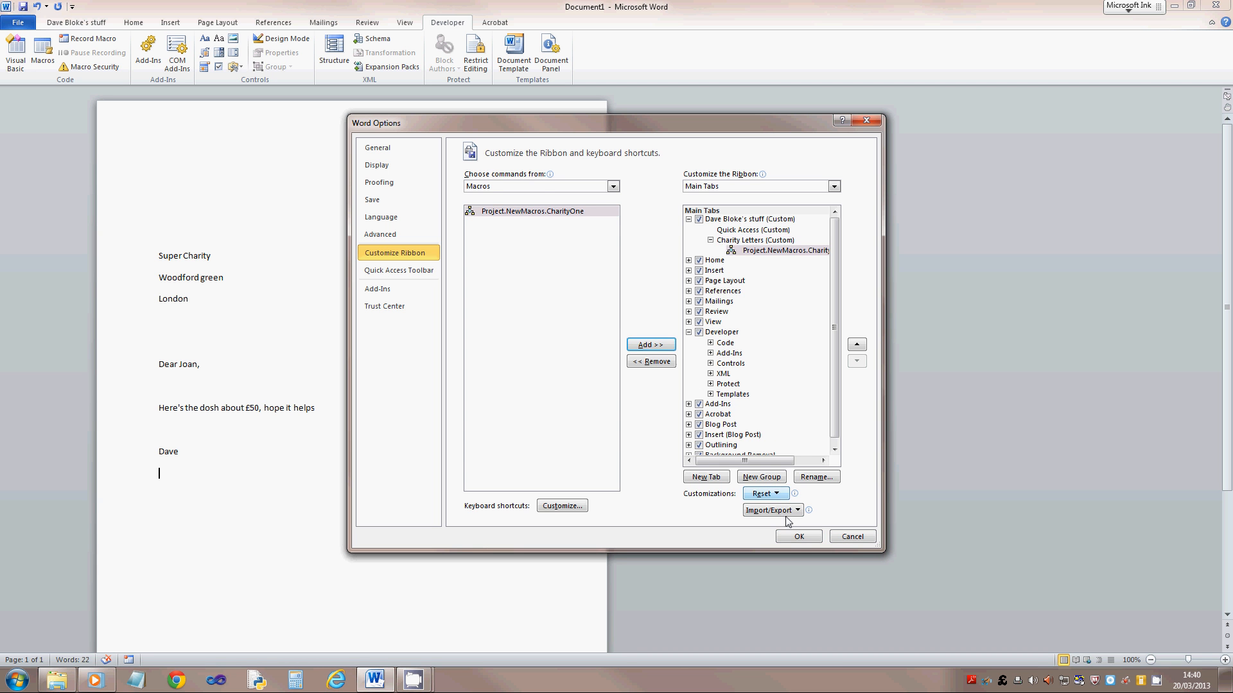
{"action": "left_click", "coordinate": [791, 540]}
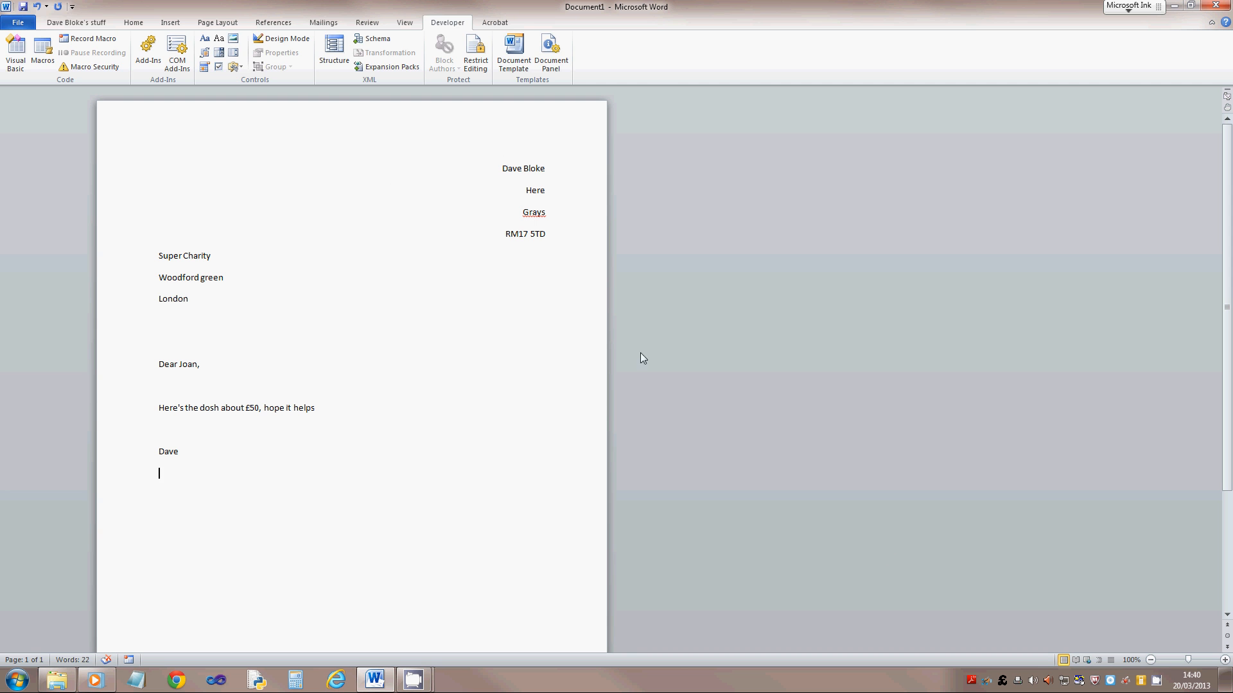
- Replace the whole letter with the dummy text "dljgkhdslkhfdskf" and test the CharityOne macro from the custom ribbon tab
{"action": "left_click", "coordinate": [90, 23]}
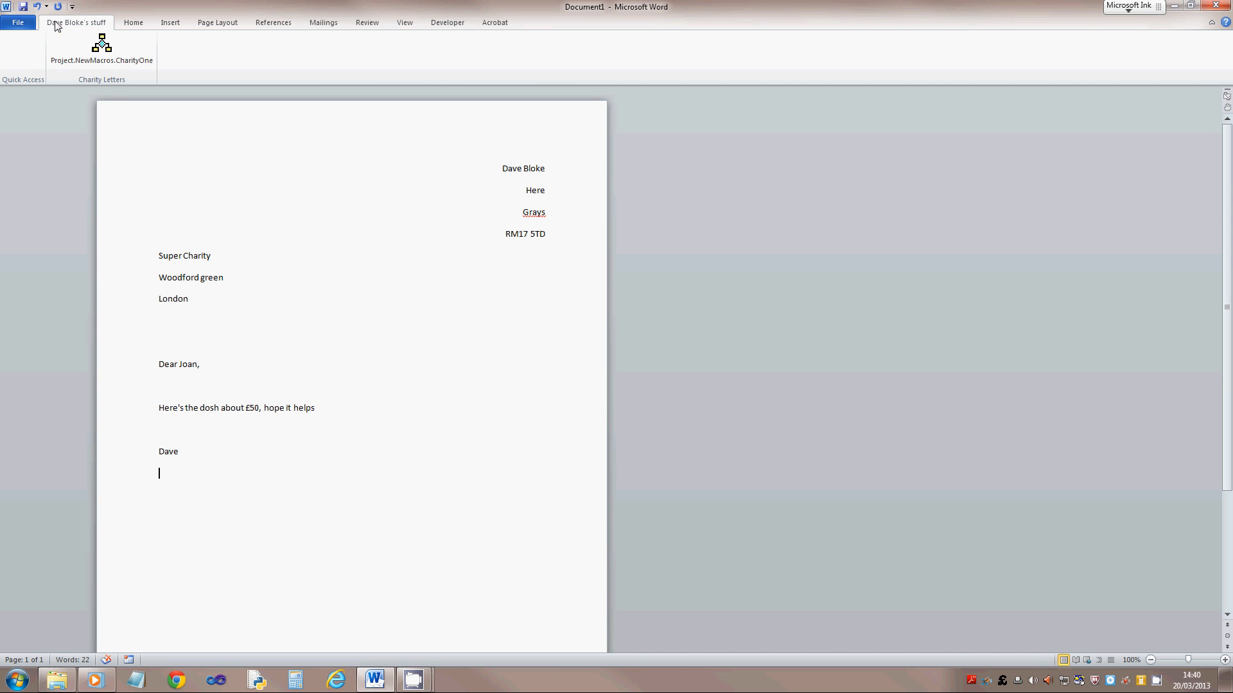
{"action": "left_click", "coordinate": [94, 61]}
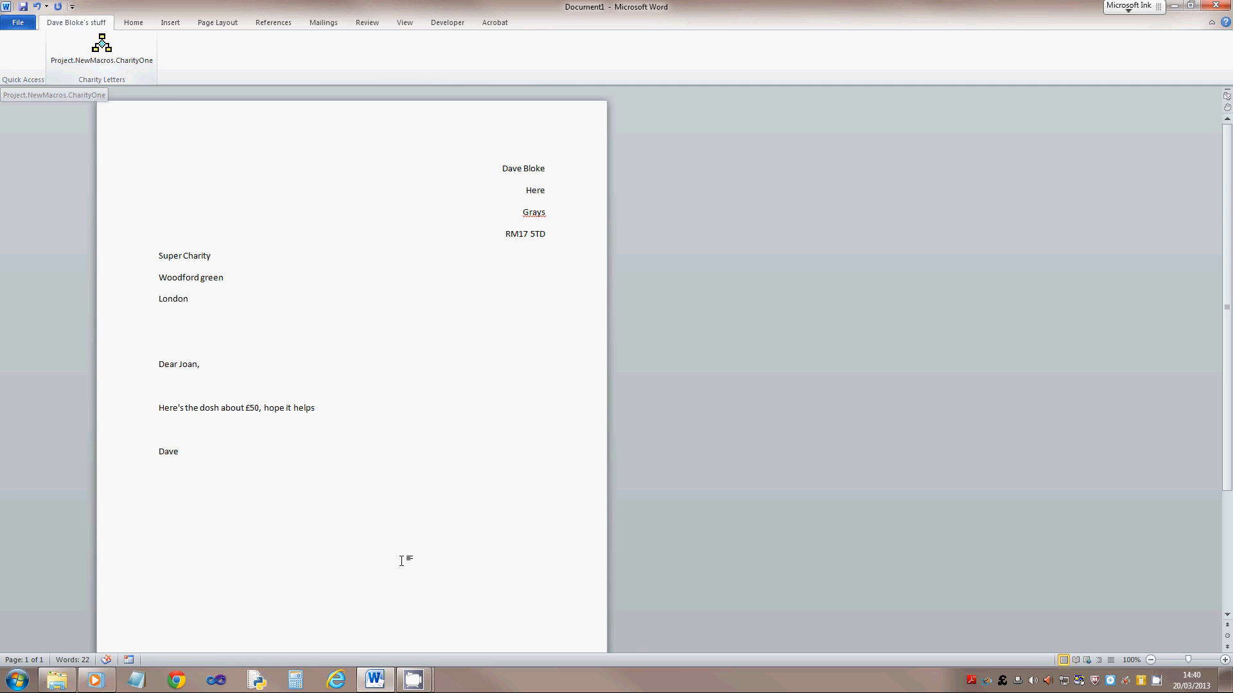
{"action": "type", "text": "hdslkhfdskf"}
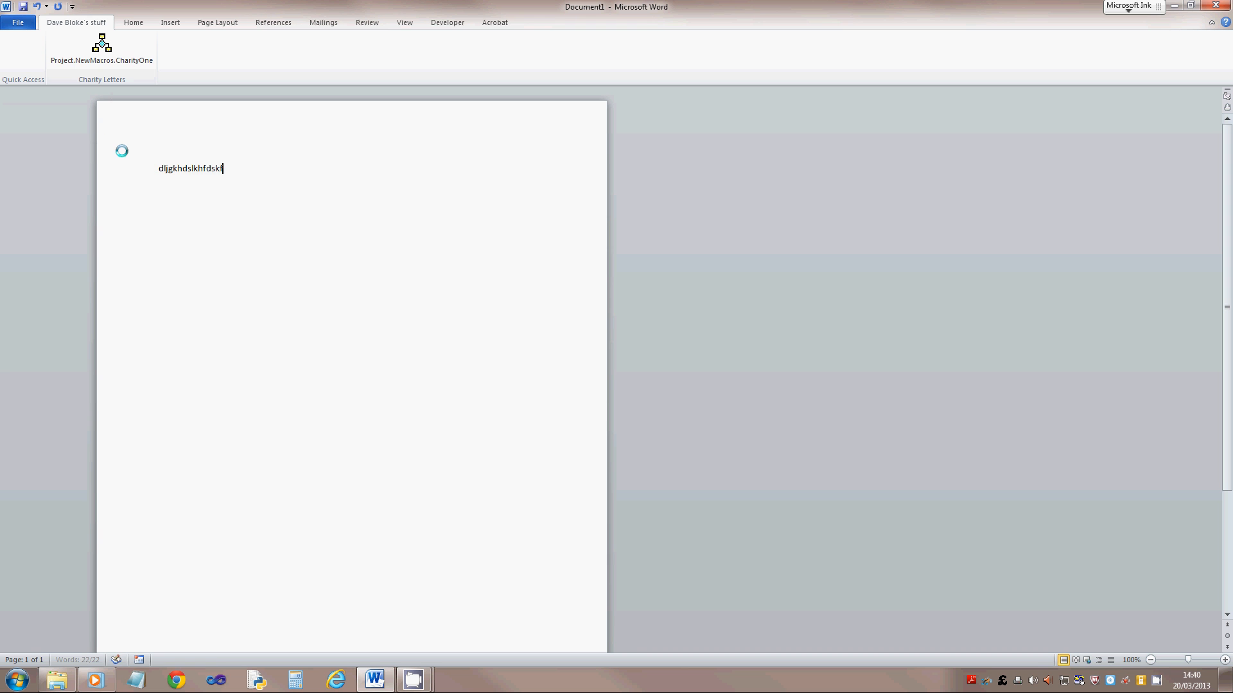
{"action": "left_click", "coordinate": [99, 51]}
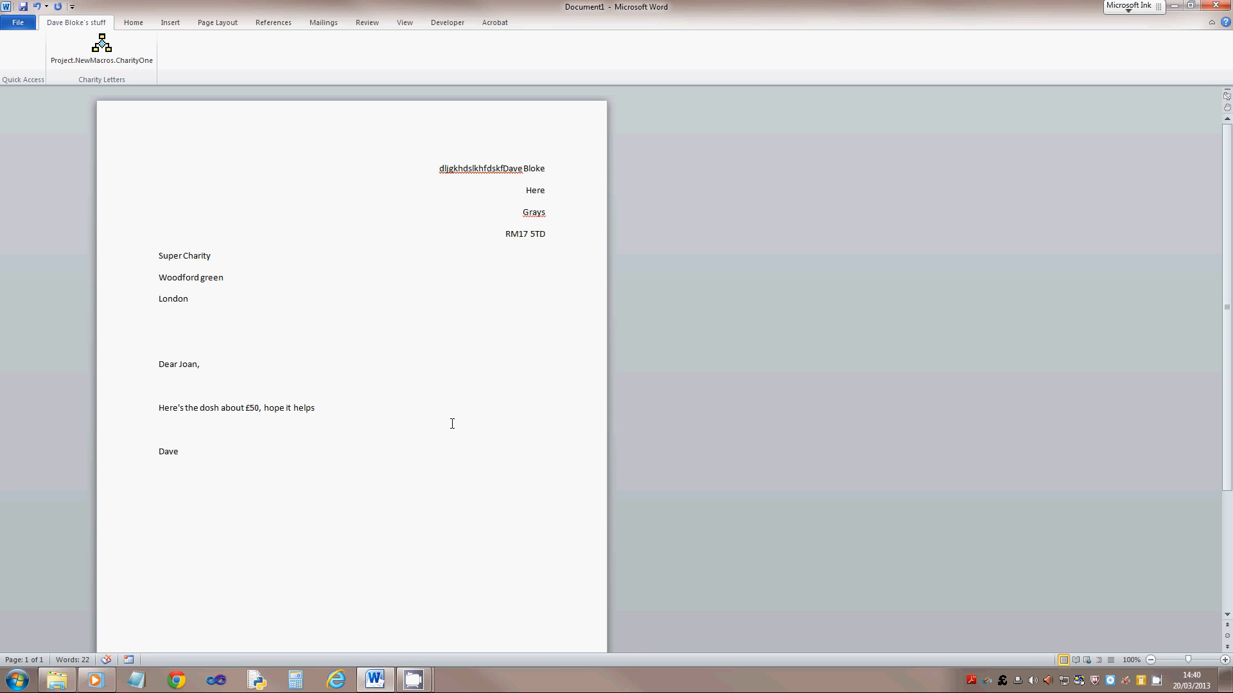
- Run the CharityOne macro from the end of the recipient's address and repeat it once more
{"action": "left_click", "coordinate": [299, 304]}
{"action": "left_click", "coordinate": [121, 63]}
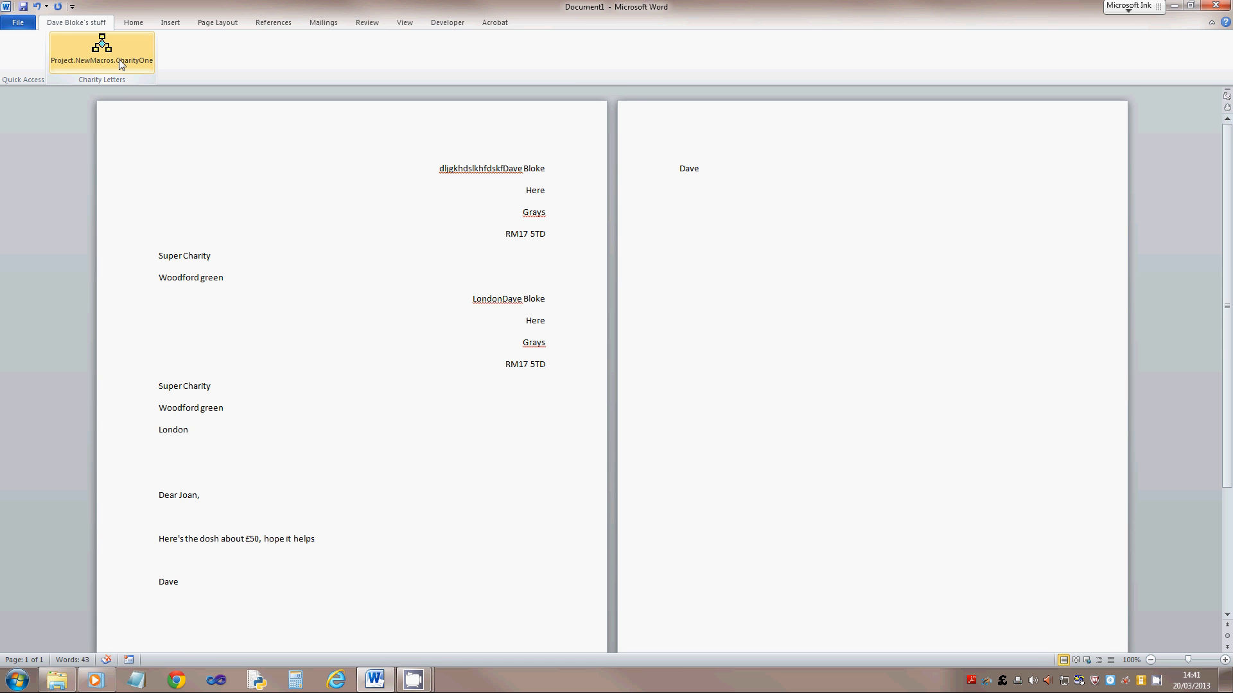
{"action": "left_click", "coordinate": [120, 63]}
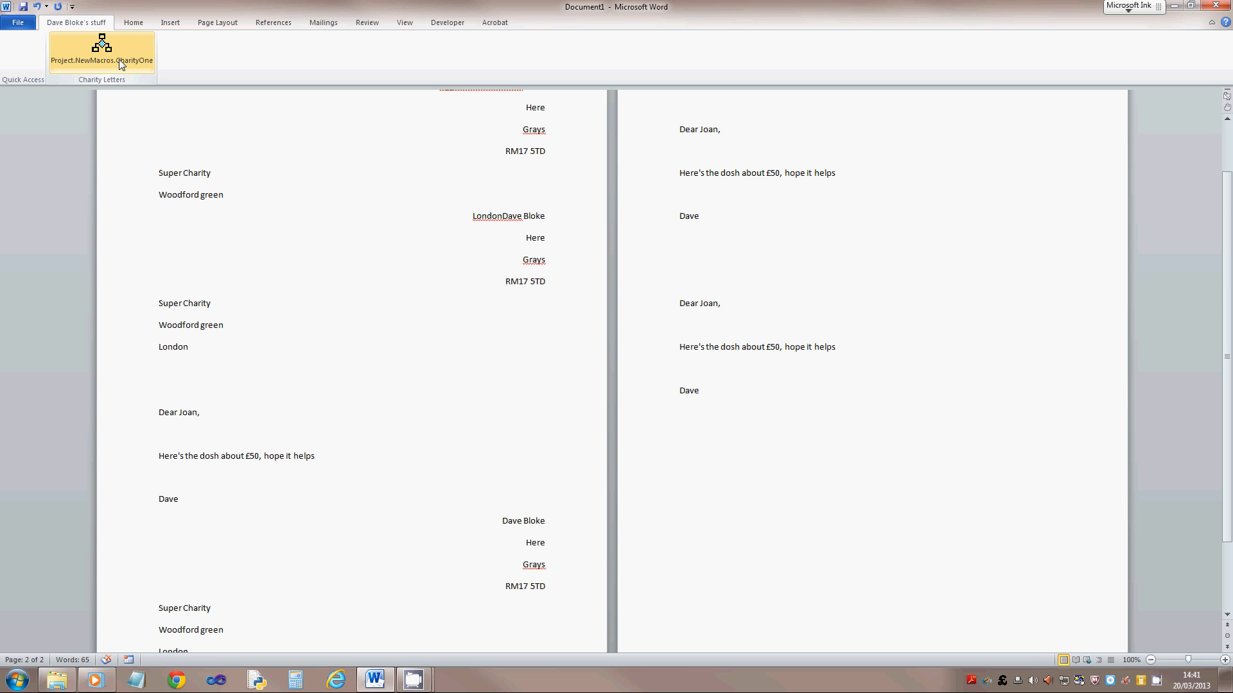
- Clear the whole document and run the CharityOne macro to produce a fresh letter
{"action": "left_click", "coordinate": [310, 266]}
{"action": "key", "text": "ctrl+a"}
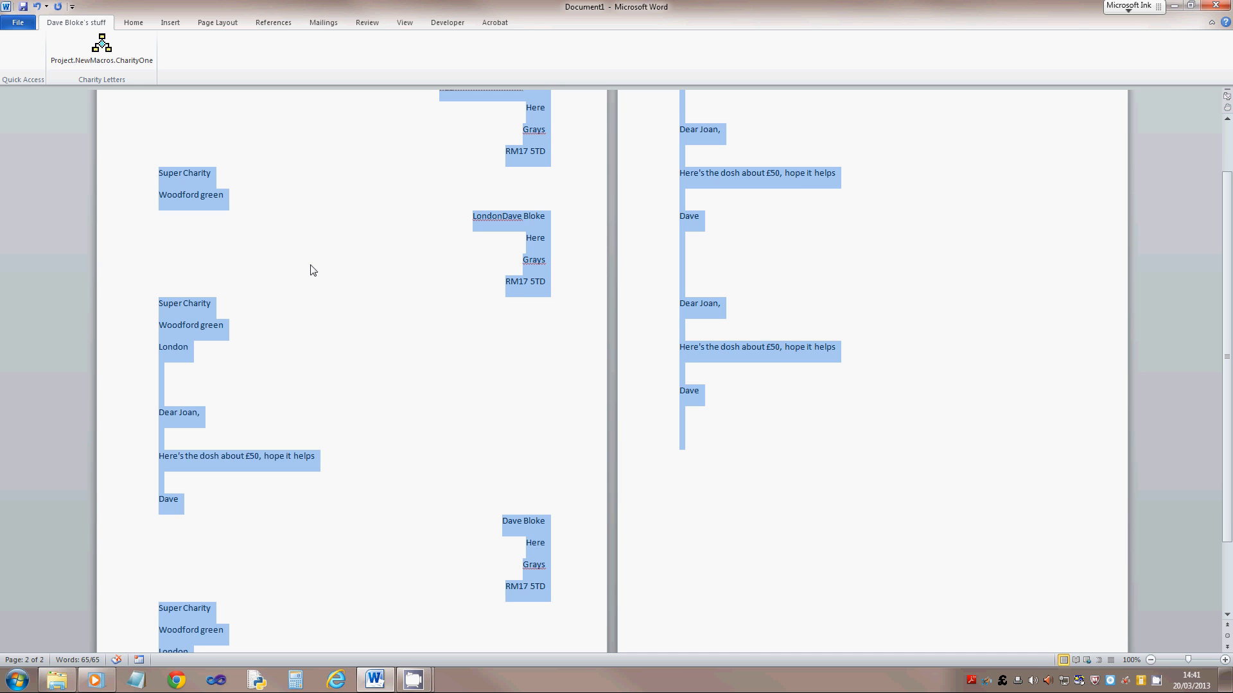
{"action": "key", "text": "Delete"}
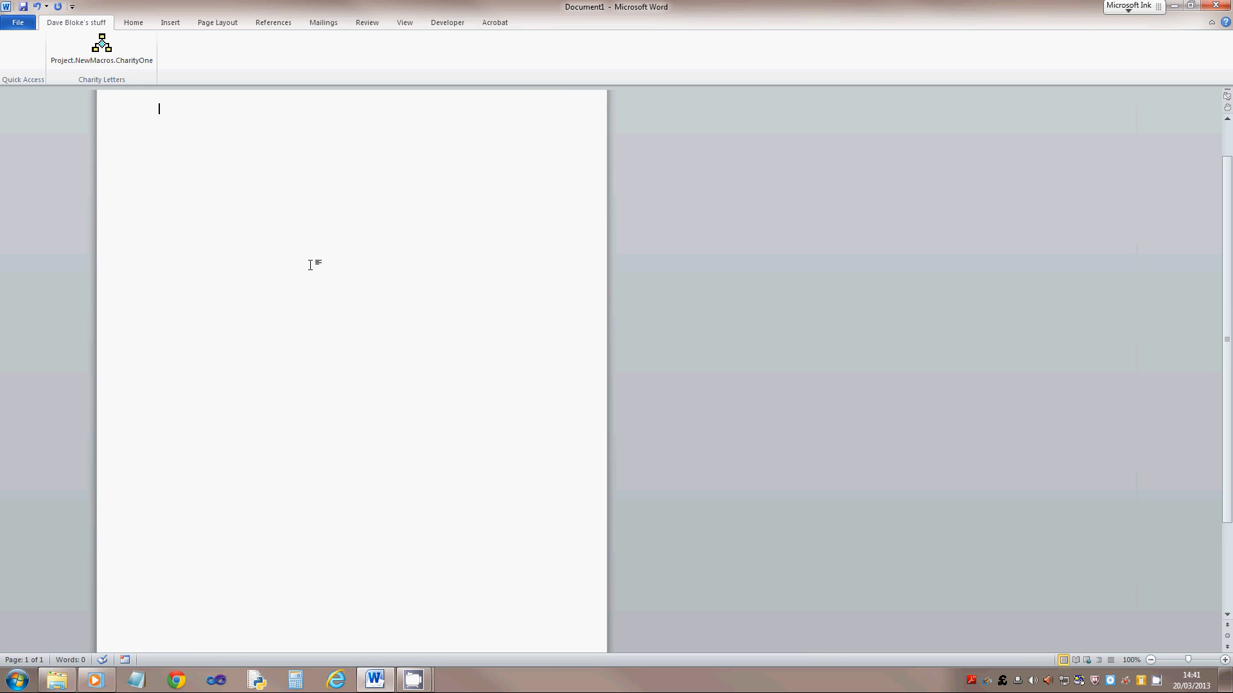
{"action": "left_click", "coordinate": [122, 62]}
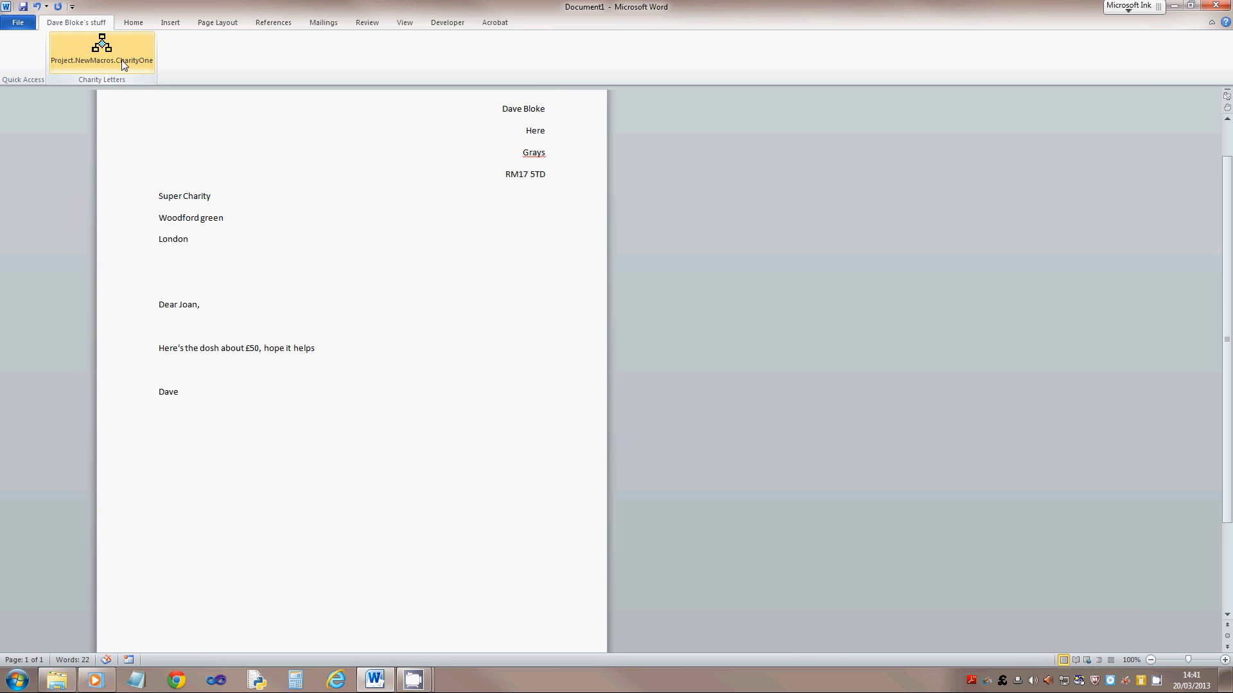
{"action": "scroll", "coordinate": [179, 237], "scroll_direction": "up", "scroll_amount": 2}
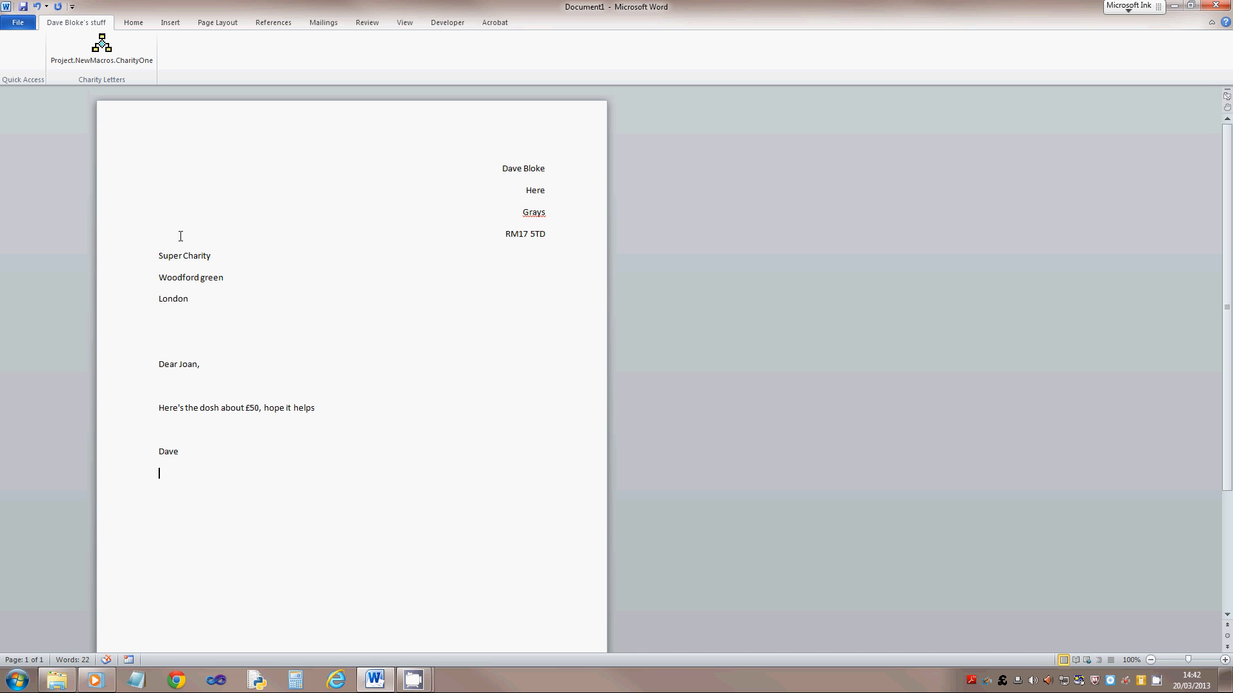
- Replace the donation amount in the letter's message with the placeholder £XX
{"action": "left_click", "coordinate": [261, 407]}
{"action": "key", "text": "BackSpace"}
{"action": "key", "text": "BackSpace"}
{"action": "type", "text": "XX"}
- Rename the CharityOne macro's command in the Charity Letters ribbon group to "Letter for Charity One"
{"action": "right_click", "coordinate": [92, 56]}
{"action": "left_click", "coordinate": [152, 119]}
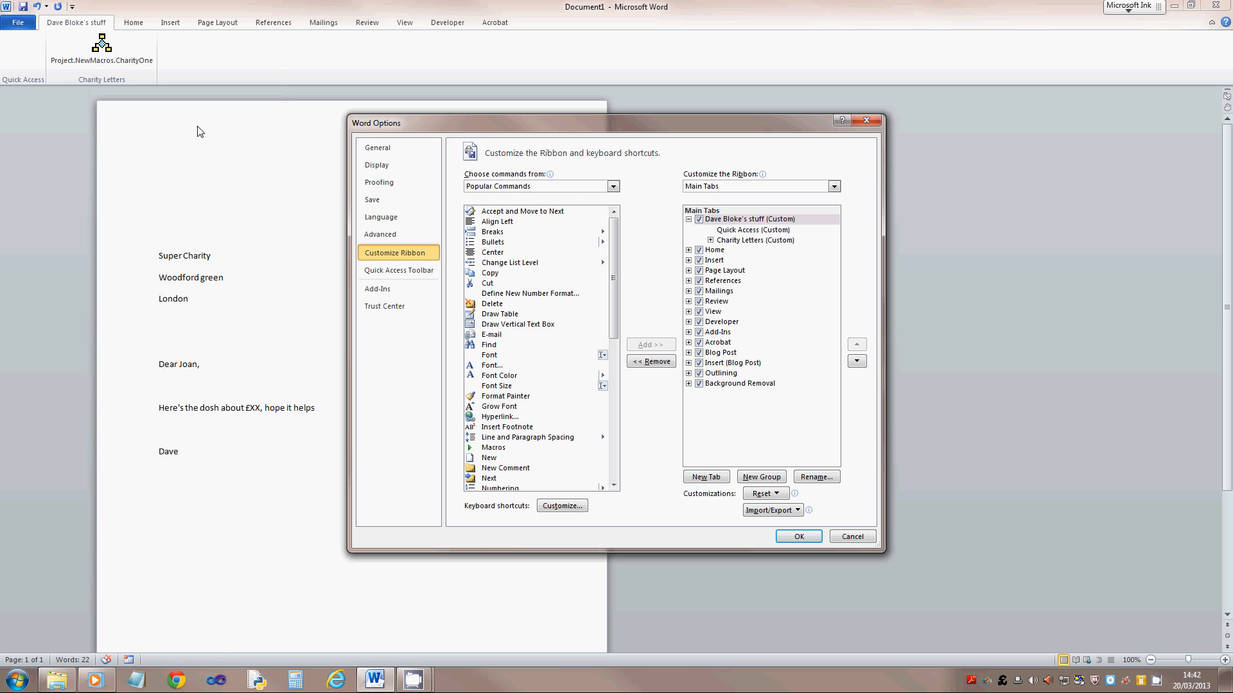
{"action": "left_click", "coordinate": [710, 240]}
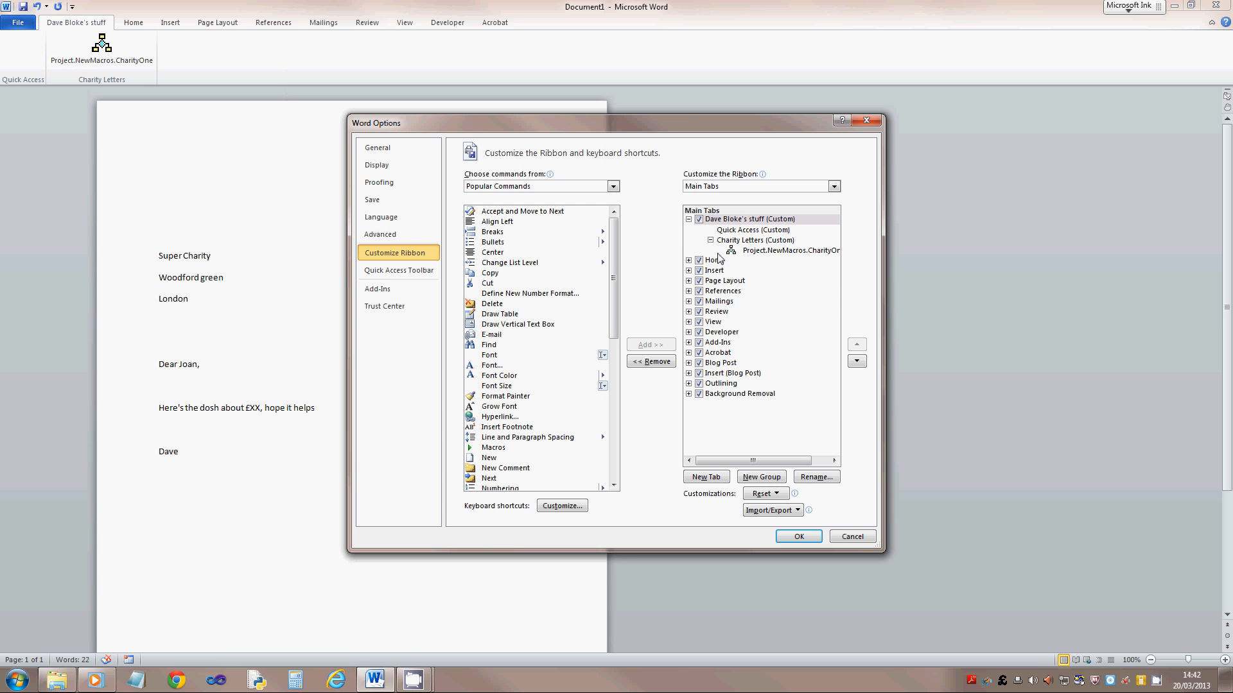
{"action": "left_click", "coordinate": [785, 251]}
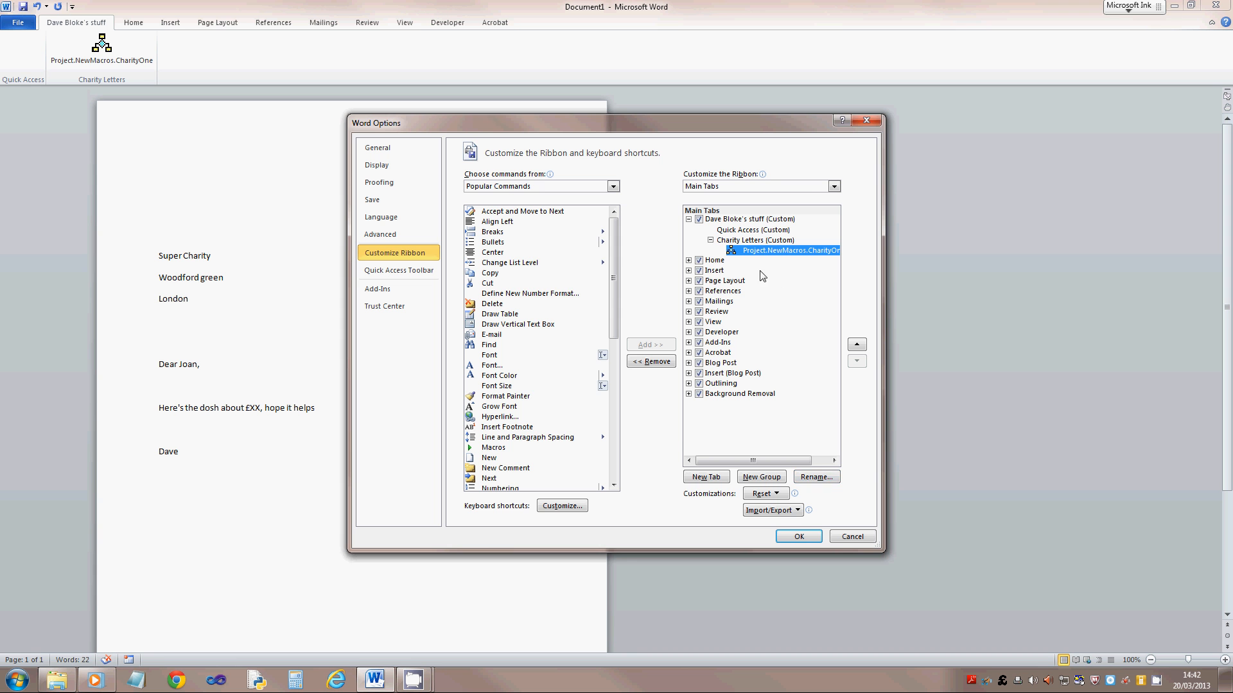
{"action": "left_click", "coordinate": [816, 477]}
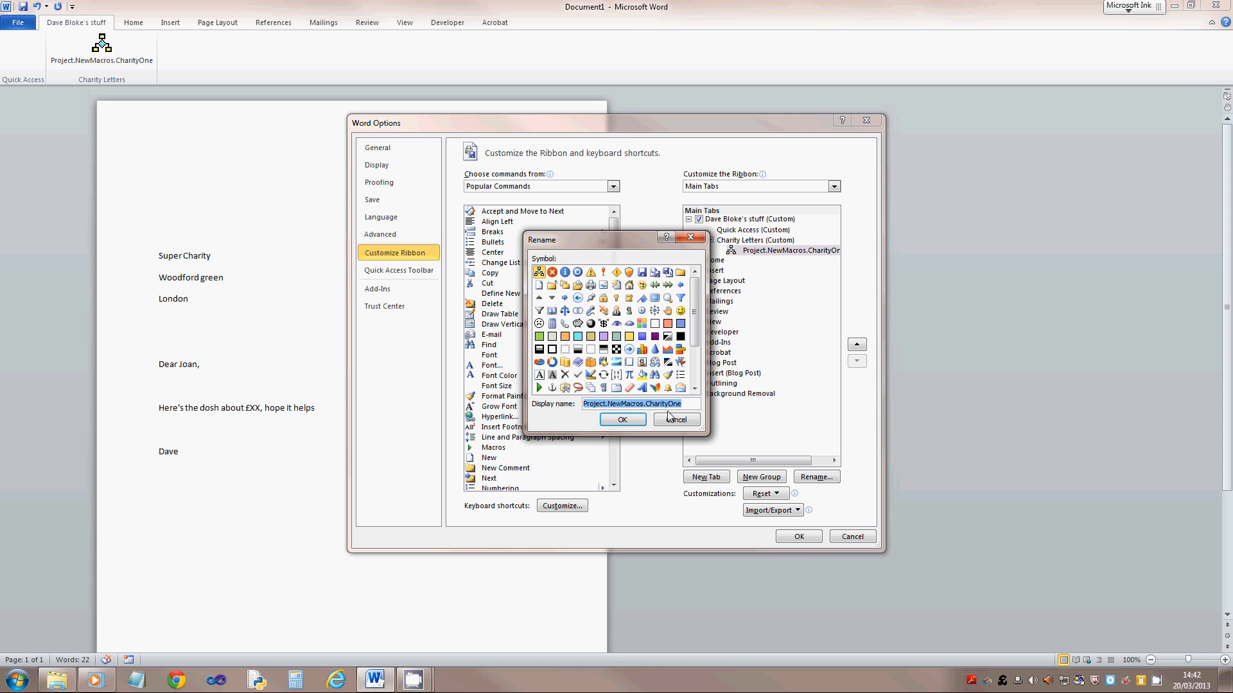
{"action": "type", "text": "Chair"}
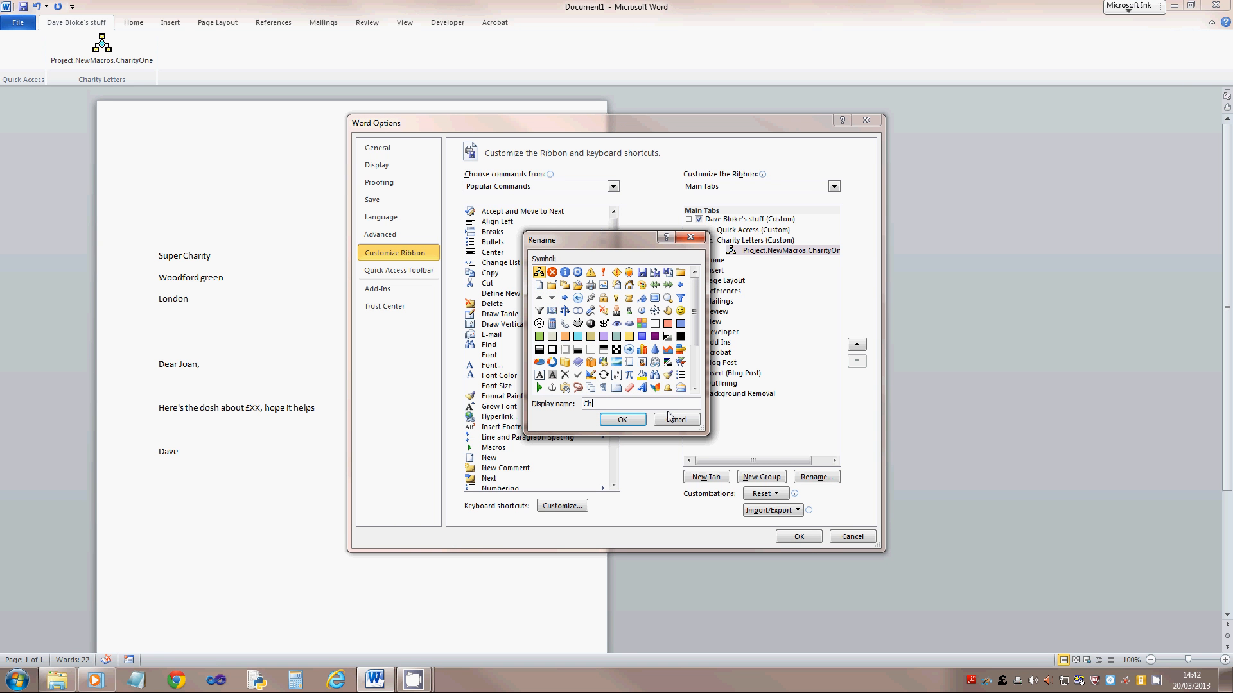
{"action": "key", "text": "BackSpace"}
{"action": "key", "text": "BackSpace"}
{"action": "key", "text": "BackSpace"}
{"action": "type", "text": "Letter for Charity One"}
{"action": "left_click", "coordinate": [623, 420]}
{"action": "left_click", "coordinate": [799, 537]}
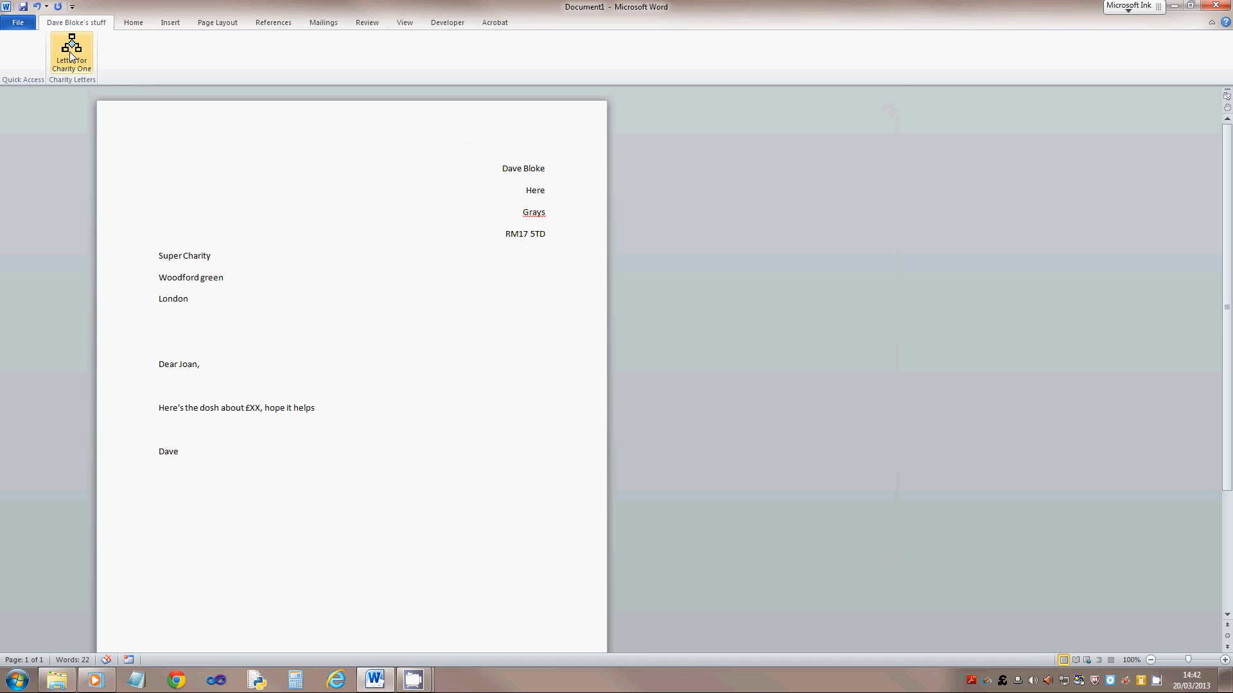